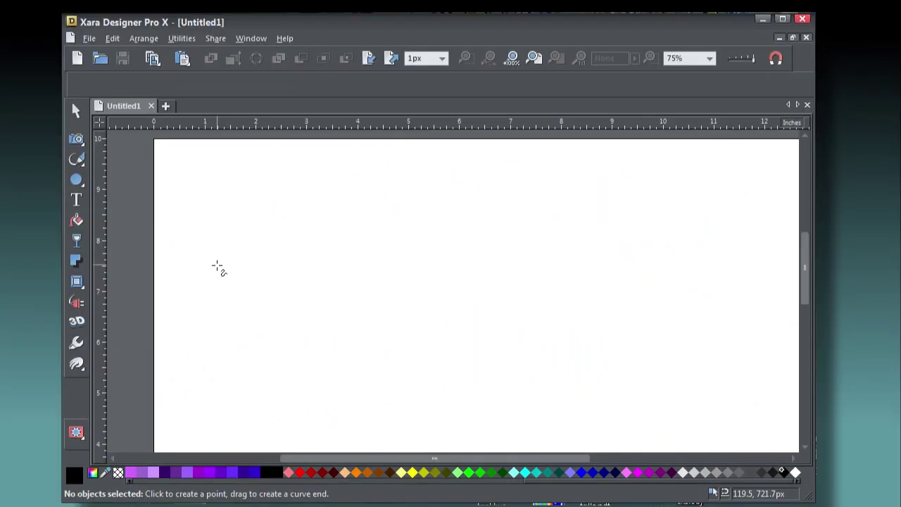
Step: Add a copy of the Pen tool from the Button Palette to the left toolbar
click(250, 38)
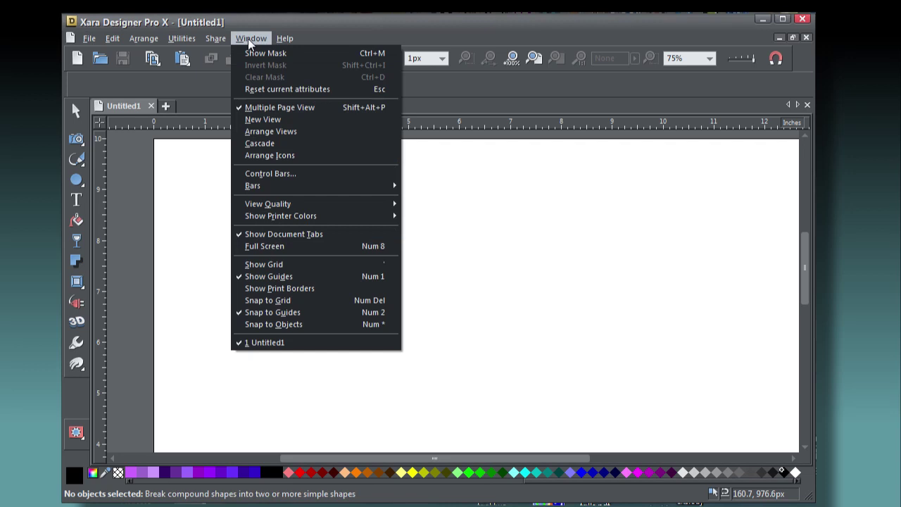
click(269, 173)
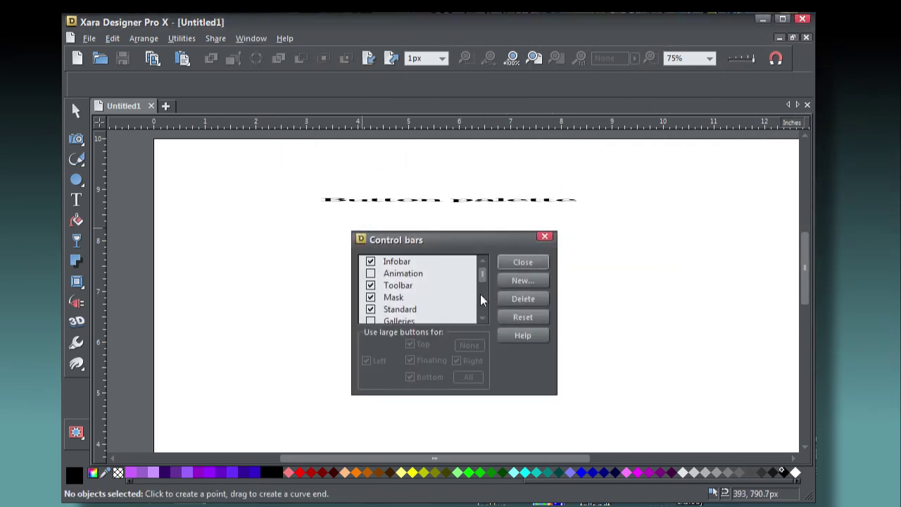
scroll(483, 308, down, 5)
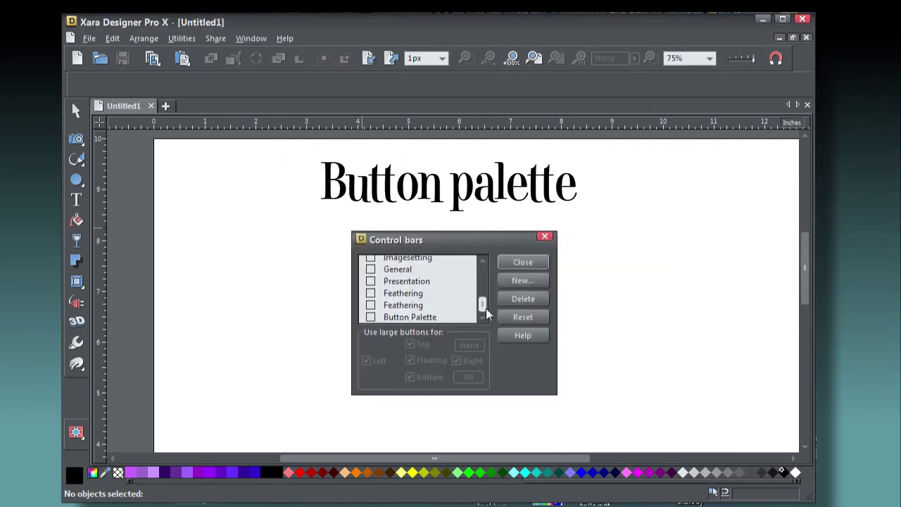
click(370, 318)
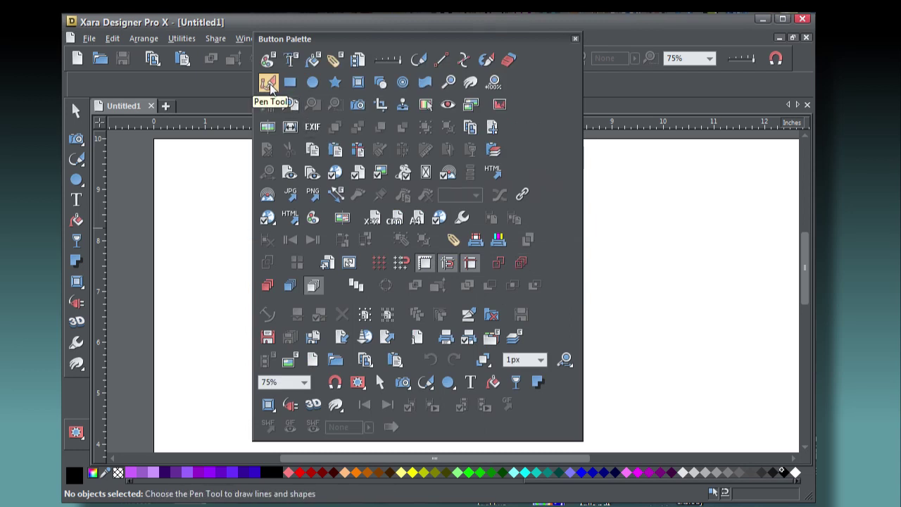
drag(270, 84, 75, 131)
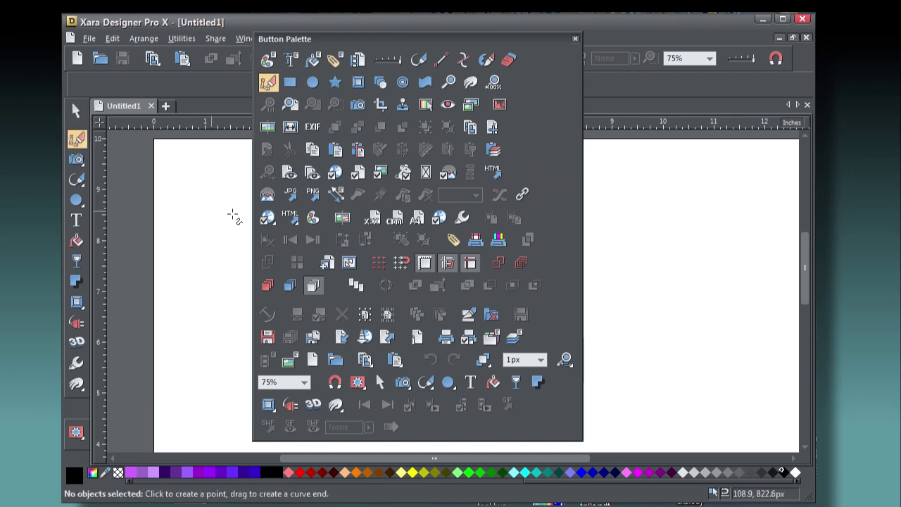
click(575, 40)
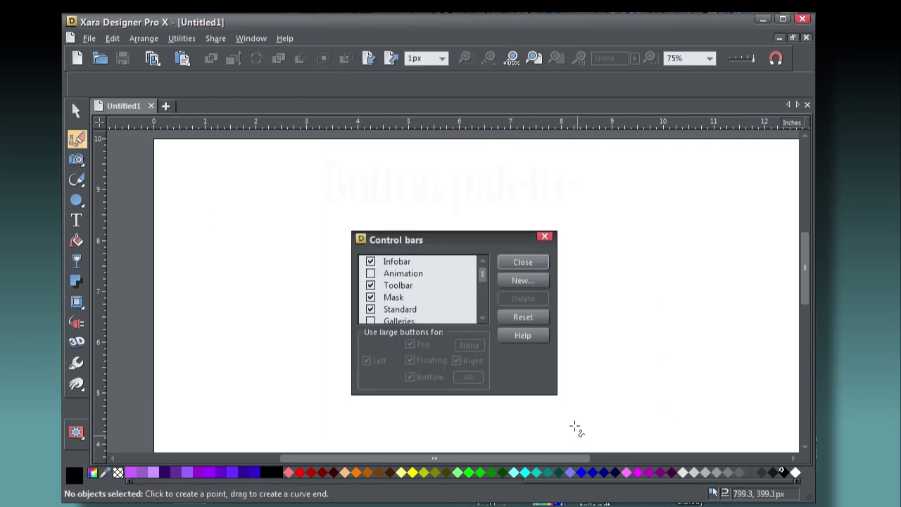
click(537, 266)
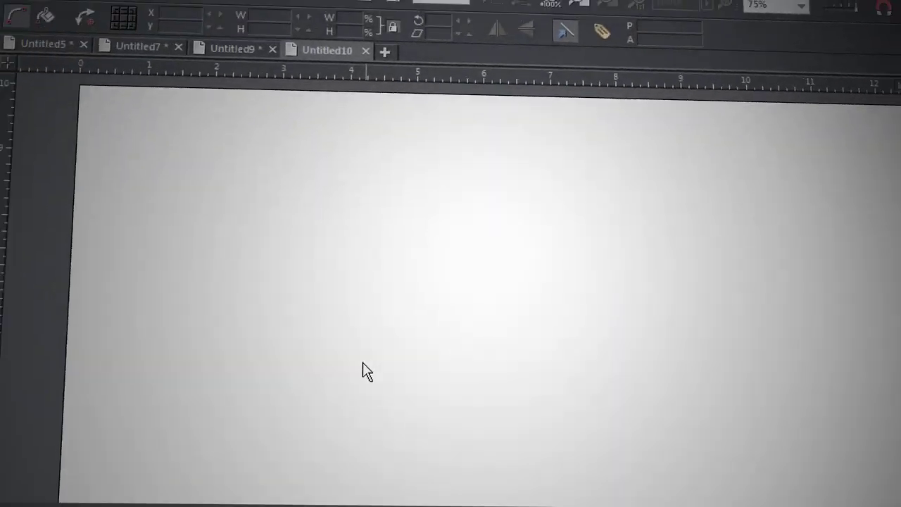
Step: Open the Heart.xar example file and zoom in on its heart
key(ctrl+o)
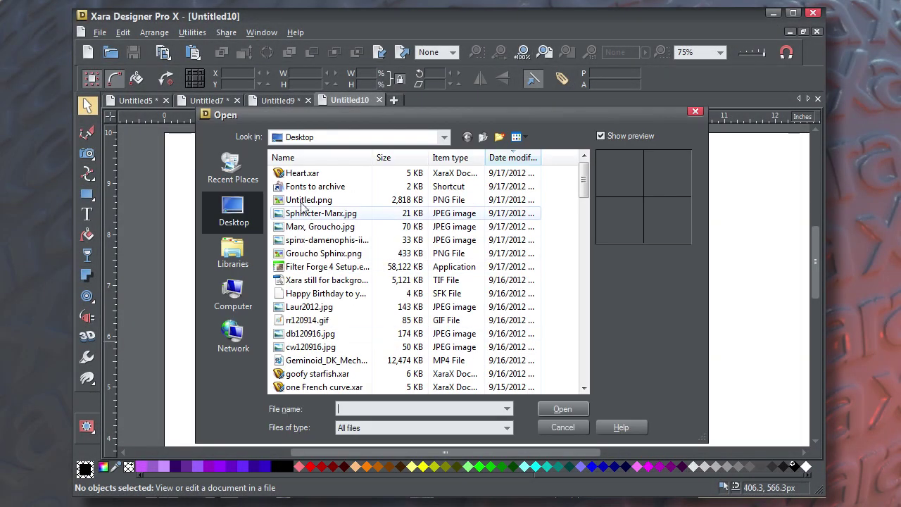
click(299, 175)
click(561, 408)
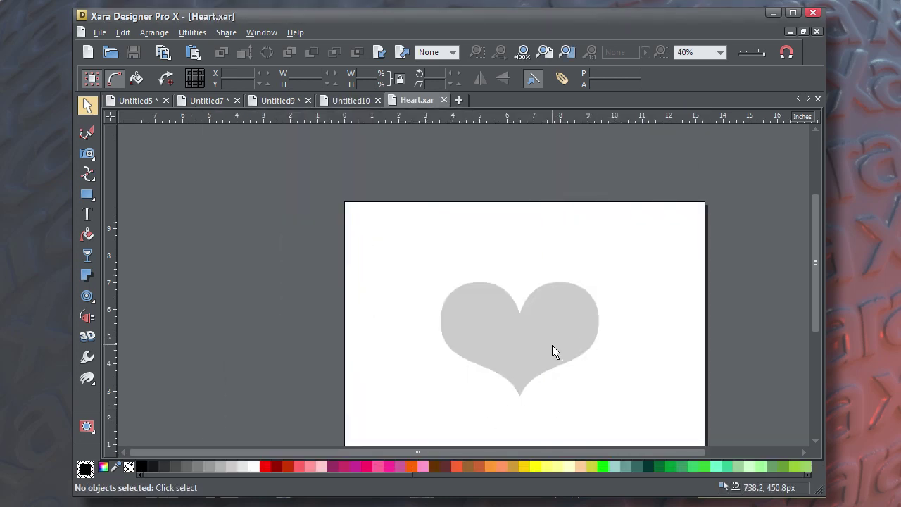
mouse_move(552, 345)
mouse_down()
mouse_move(452, 284)
mouse_move(444, 288)
mouse_move(451, 312)
mouse_up()
scroll(448, 287, up, 1)
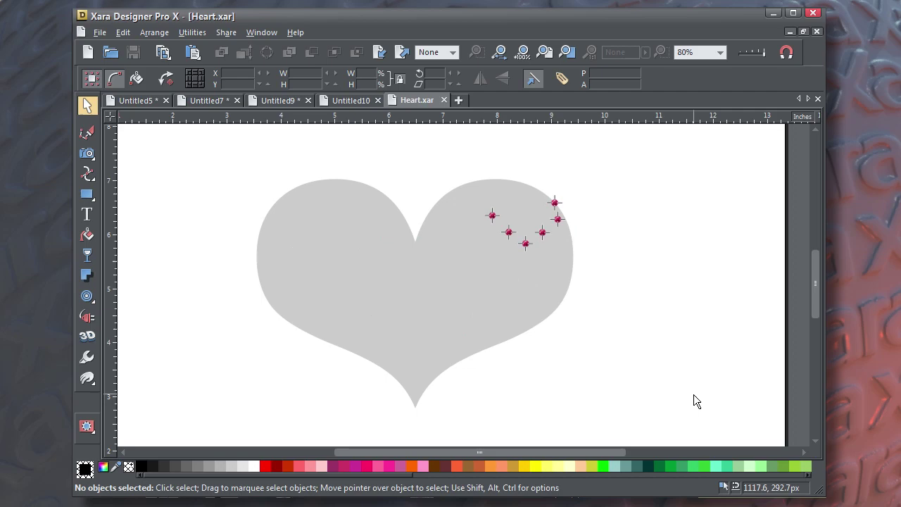
Step: Copy the ZapfDingbats heart character from Character Map Pro and close the map
scroll(693, 394, down, 4)
scroll(697, 409, down, 1)
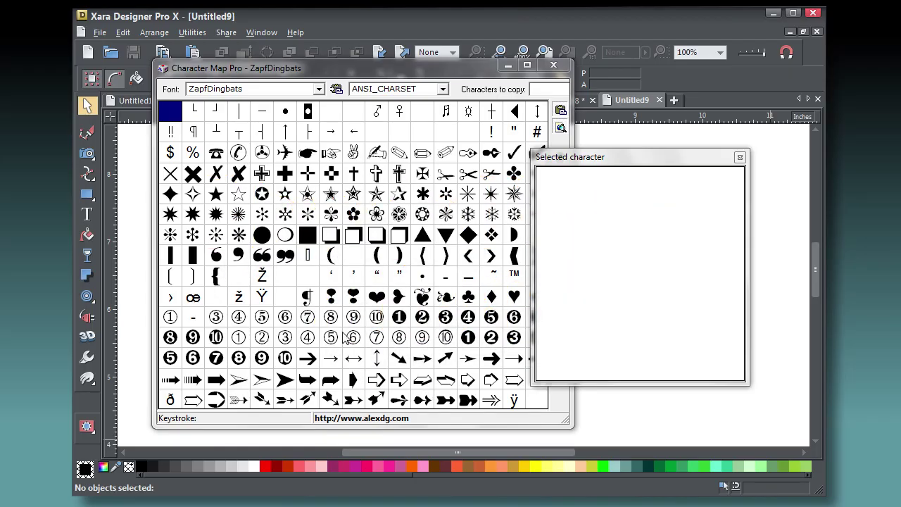
click(374, 297)
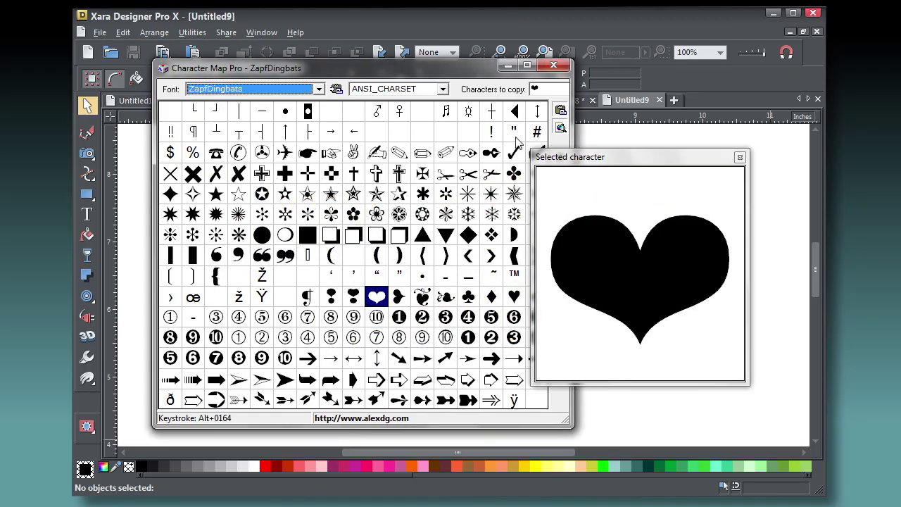
click(553, 66)
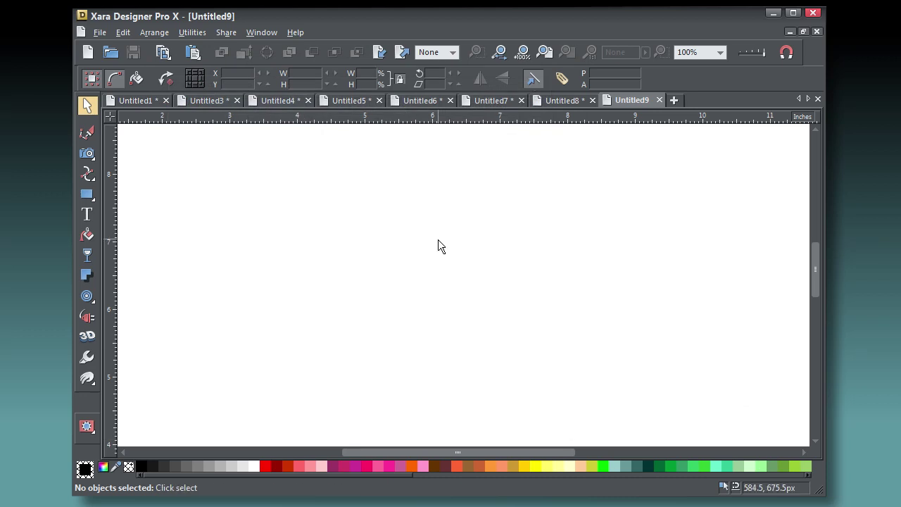
Step: Paste the heart character as Rich Text Format and enlarge it to fill most of the page
key(ctrl+shift+v)
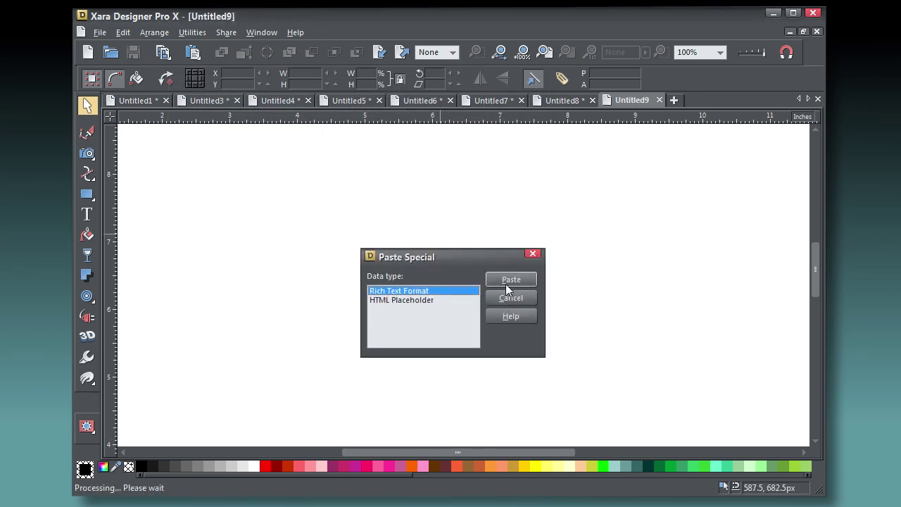
click(508, 281)
drag(478, 272, 650, 159)
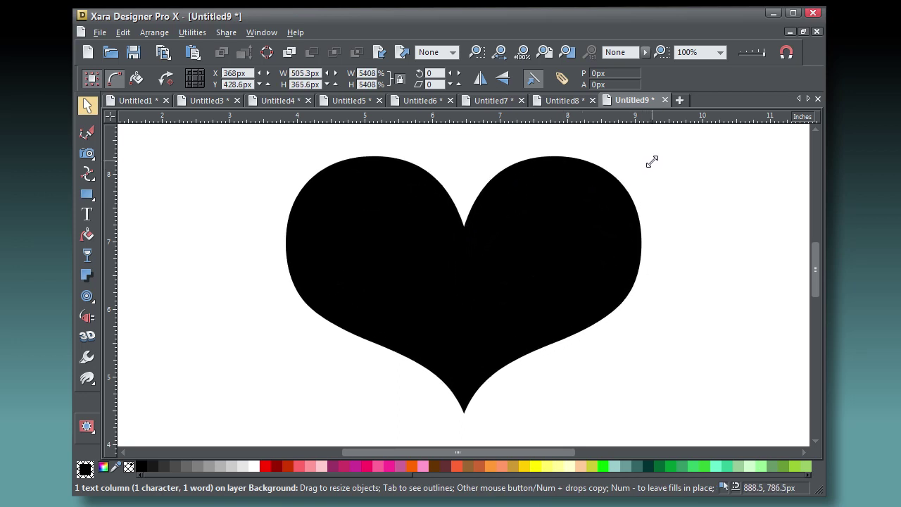
Step: Colour the heart light grey and lock the text column in place
click(231, 467)
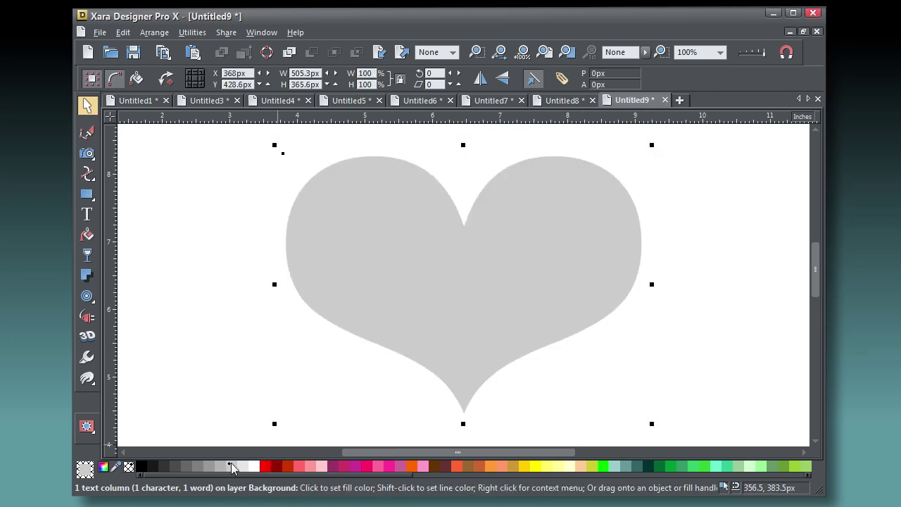
click(246, 466)
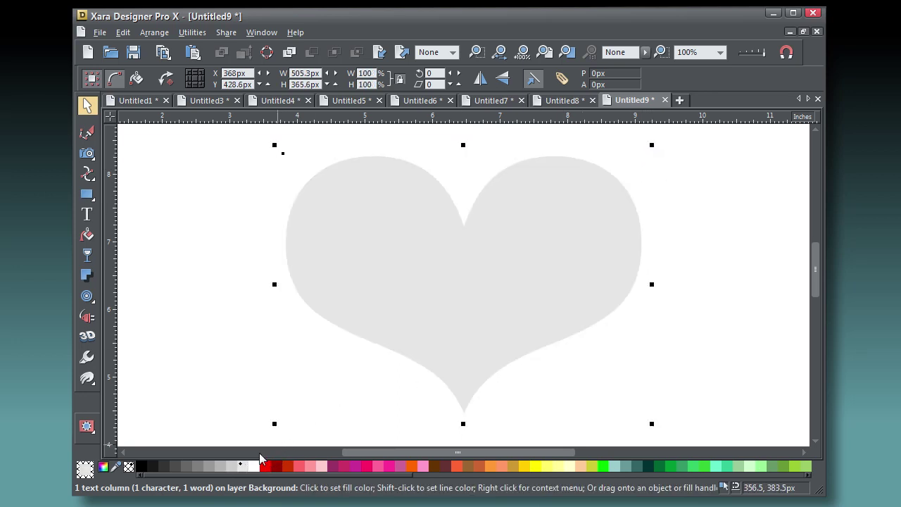
right_click(421, 251)
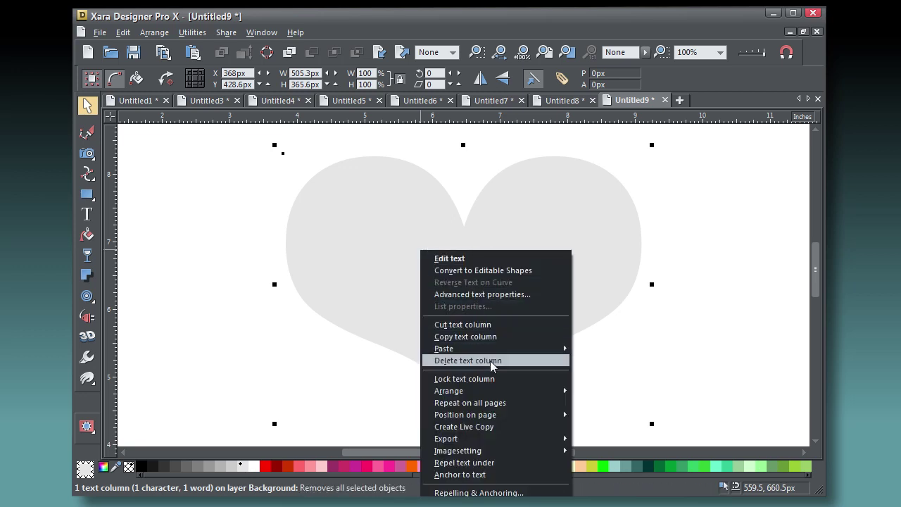
click(489, 379)
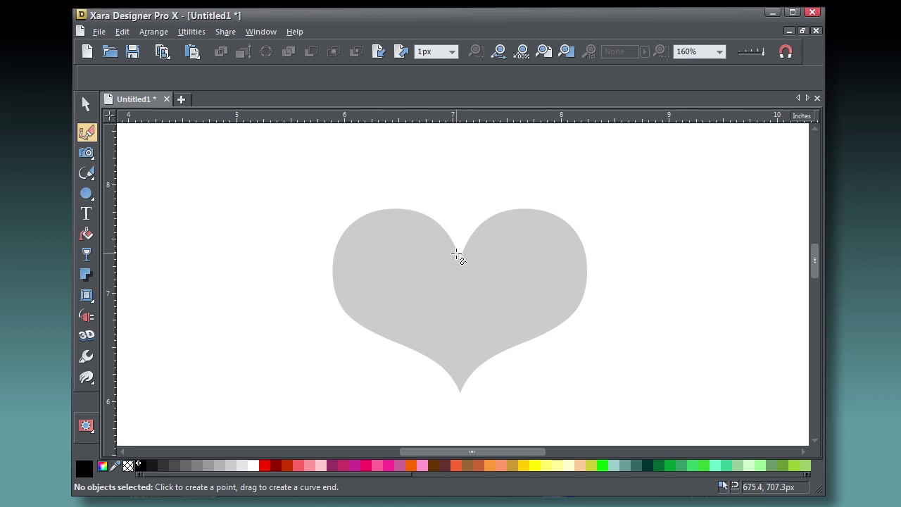
Step: Trace the grey heart with a closed straight-sided pen path, then nudge its top-centre dip point
click(456, 254)
click(526, 206)
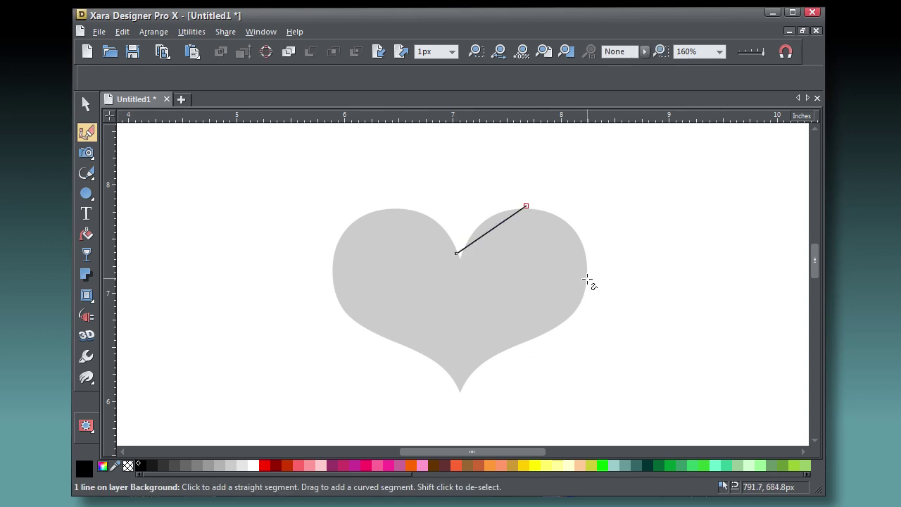
click(523, 343)
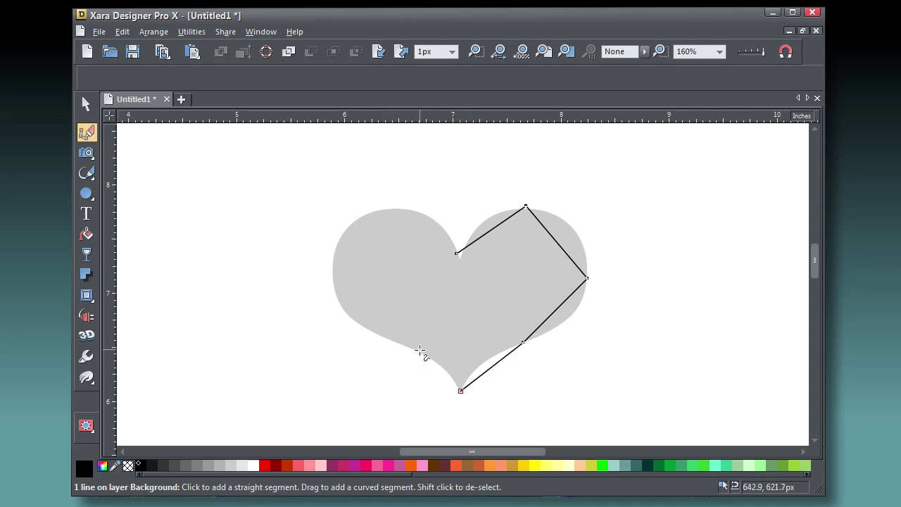
click(420, 350)
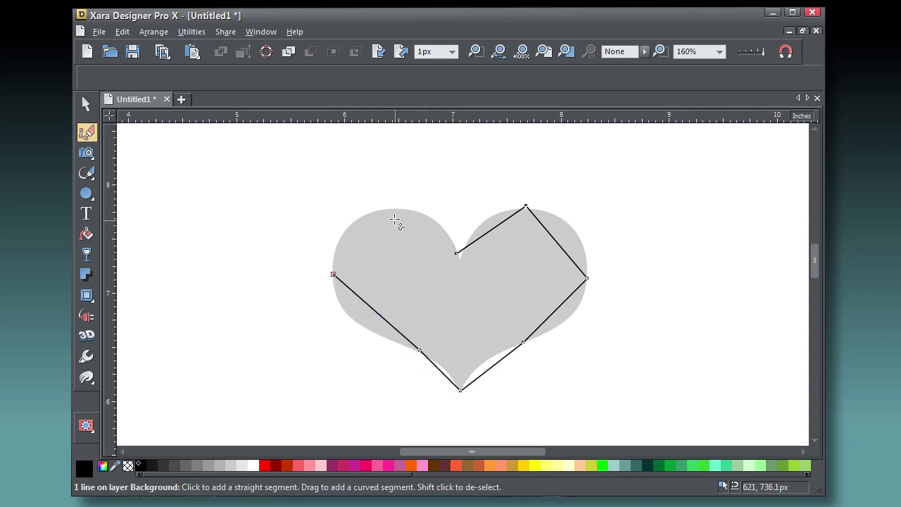
click(392, 210)
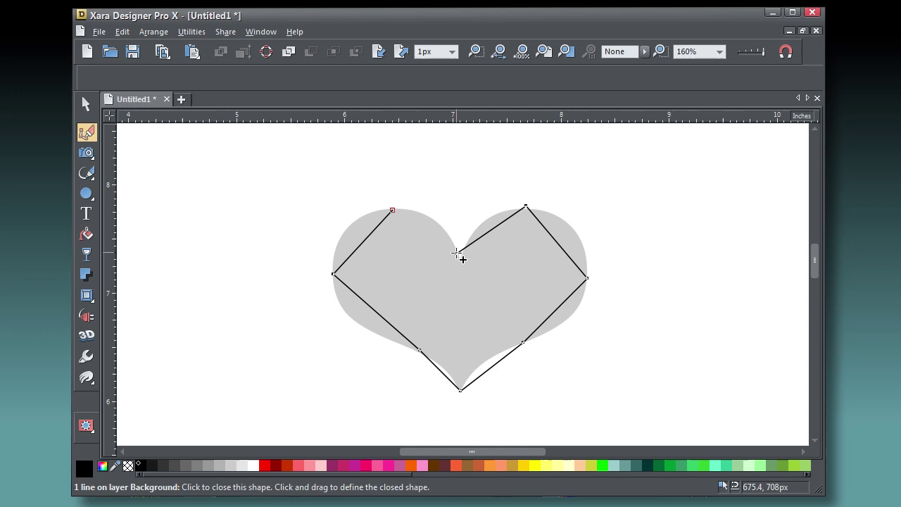
click(456, 253)
drag(456, 254, 459, 256)
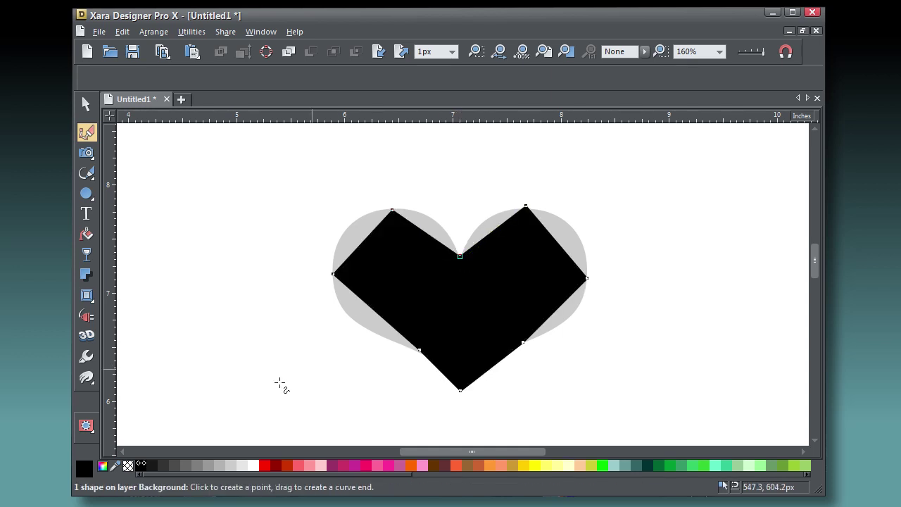
Step: Give the heart a red 4px outline and no fill
shift+click(262, 468)
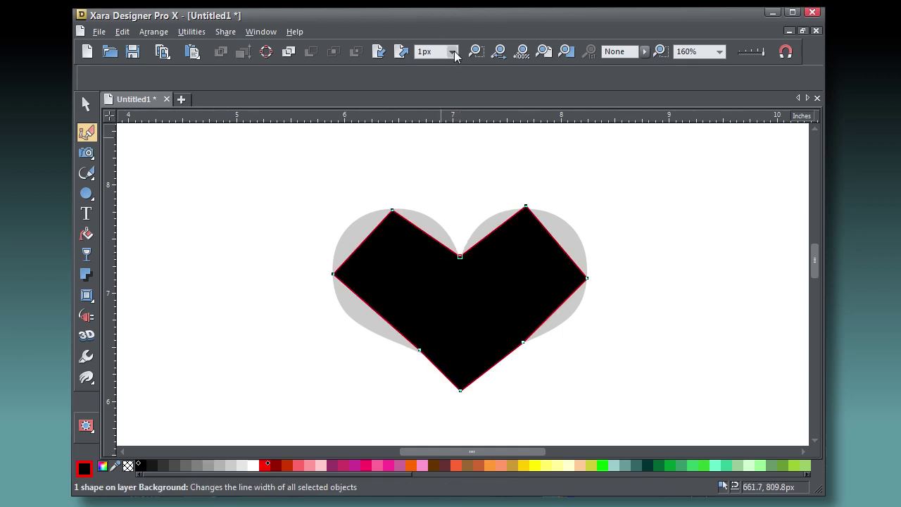
click(453, 52)
click(430, 111)
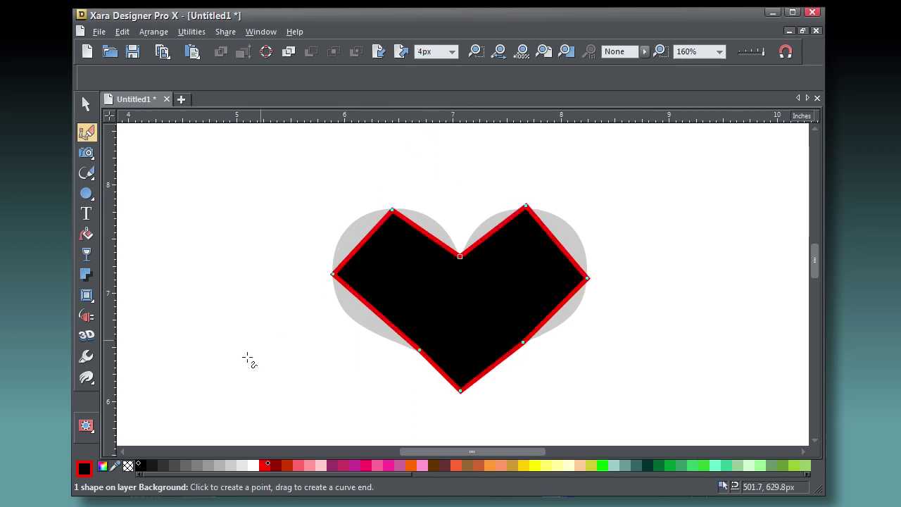
click(128, 470)
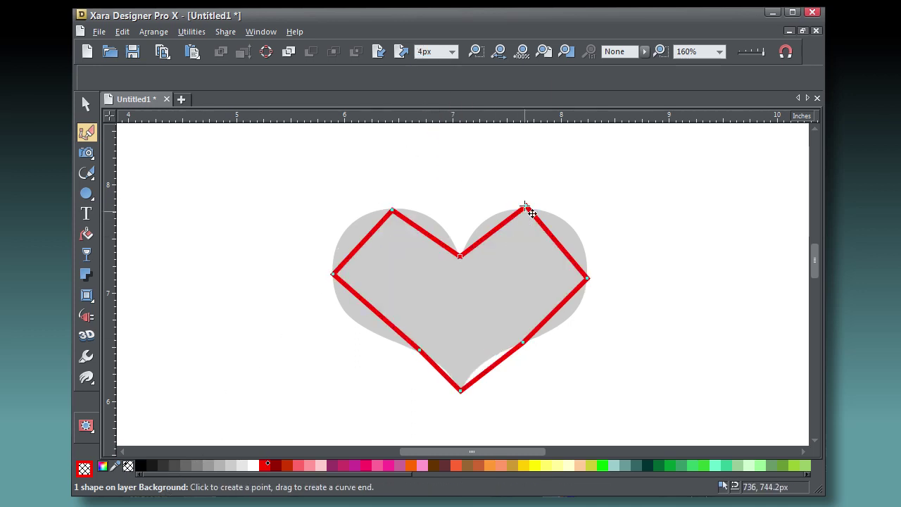
Step: Drag each of the heart's seven straight sides into curves matching the grey heart
drag(501, 225, 498, 225)
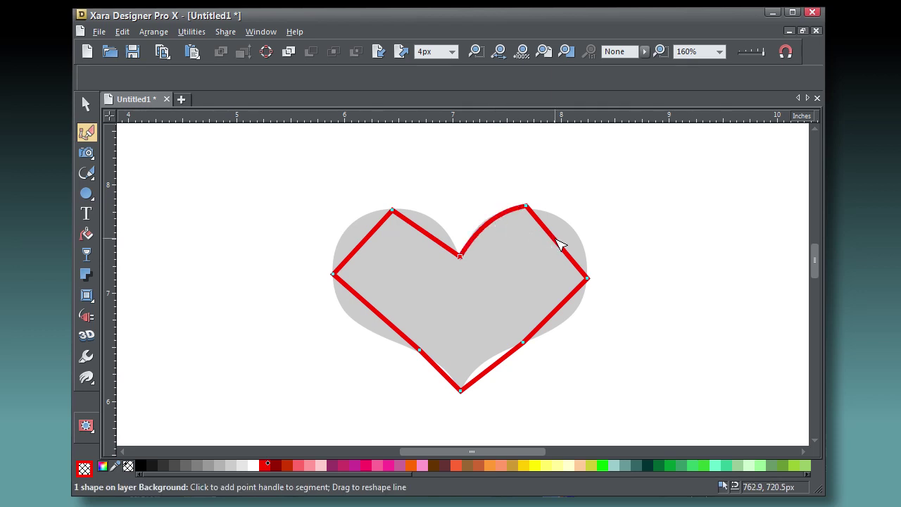
drag(558, 242, 576, 235)
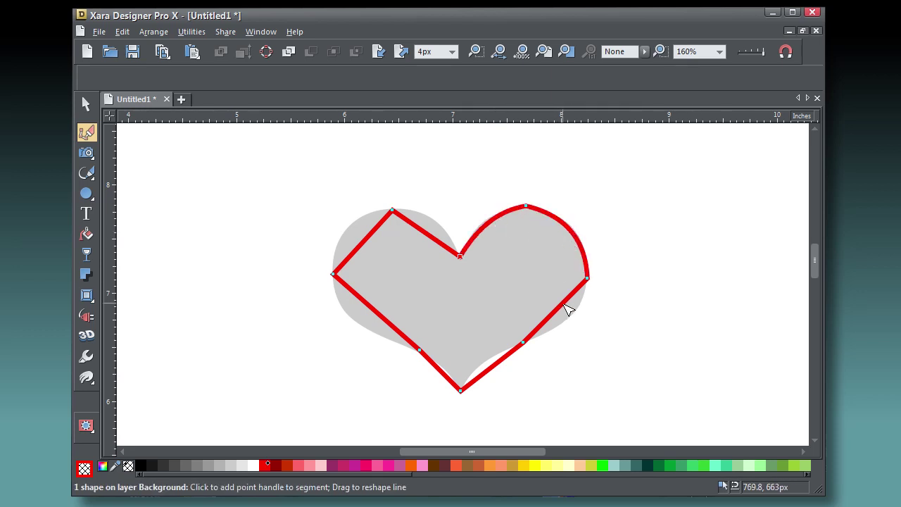
drag(568, 309, 576, 317)
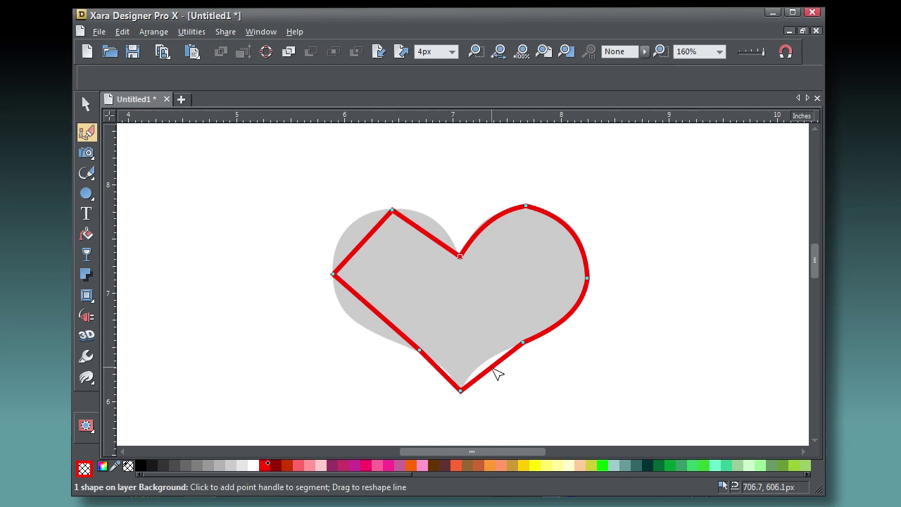
drag(495, 371, 454, 378)
drag(381, 316, 367, 325)
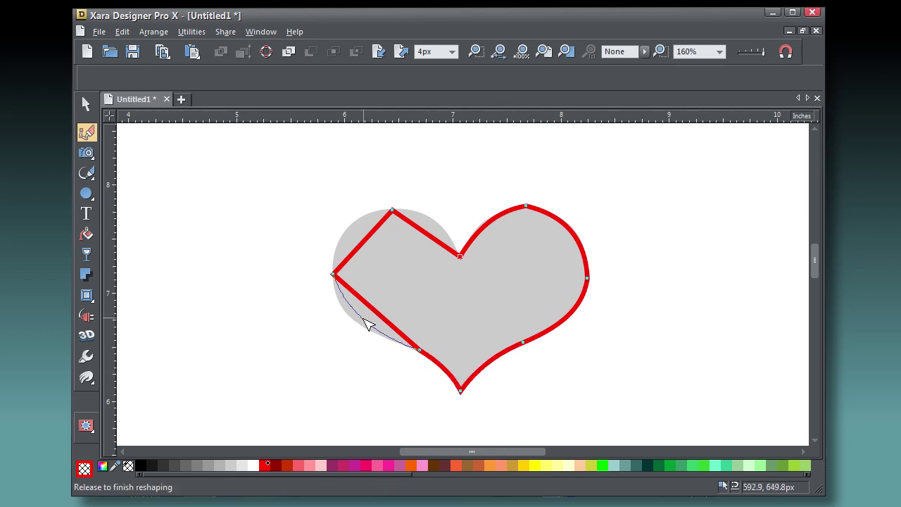
drag(362, 246, 354, 232)
drag(428, 230, 438, 223)
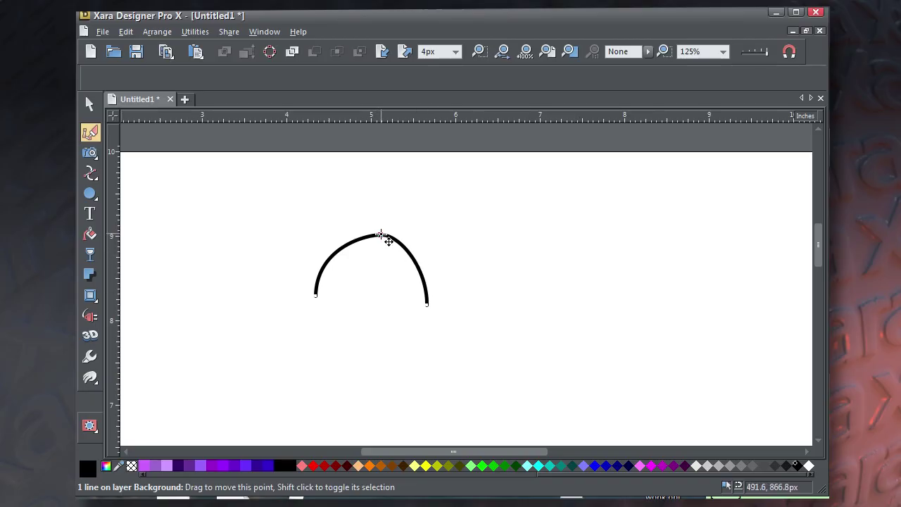
Step: Use the Shape Editor to drag the arc's curve and control handles into a round-topped arch
right_click(382, 233)
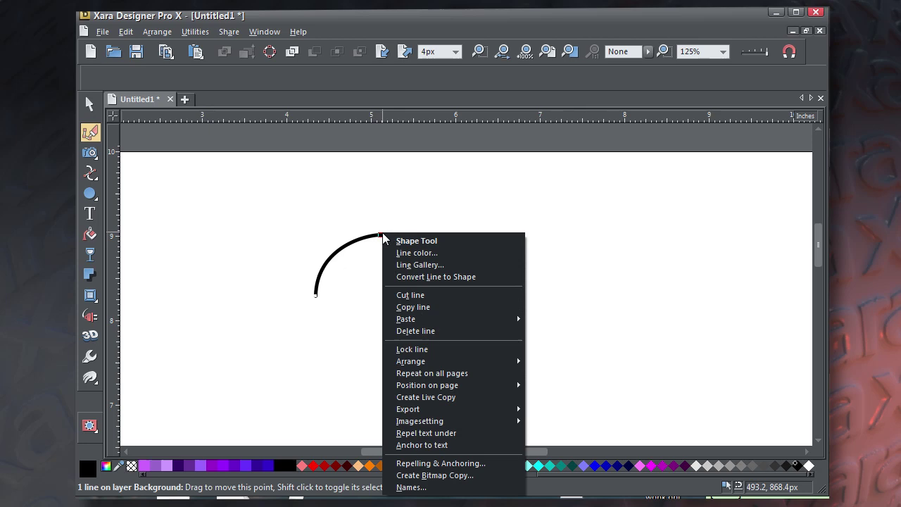
click(421, 238)
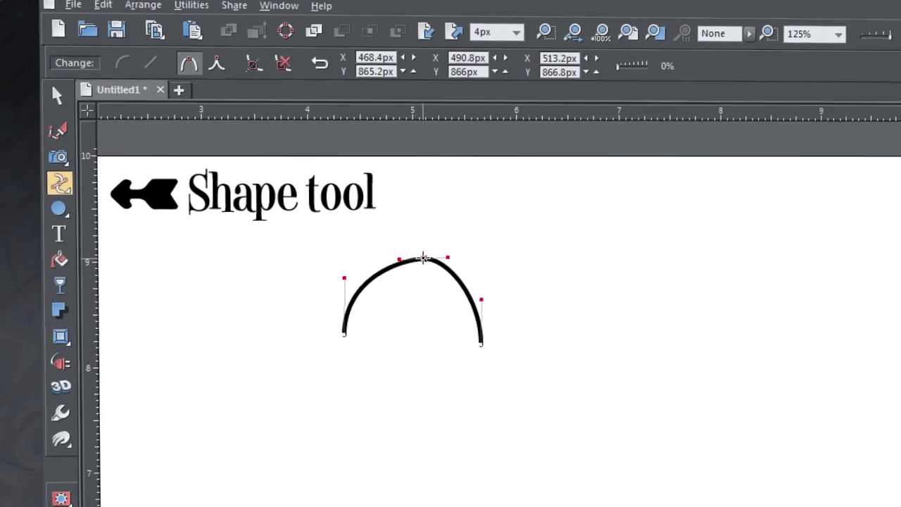
drag(376, 235, 375, 231)
drag(522, 304, 523, 306)
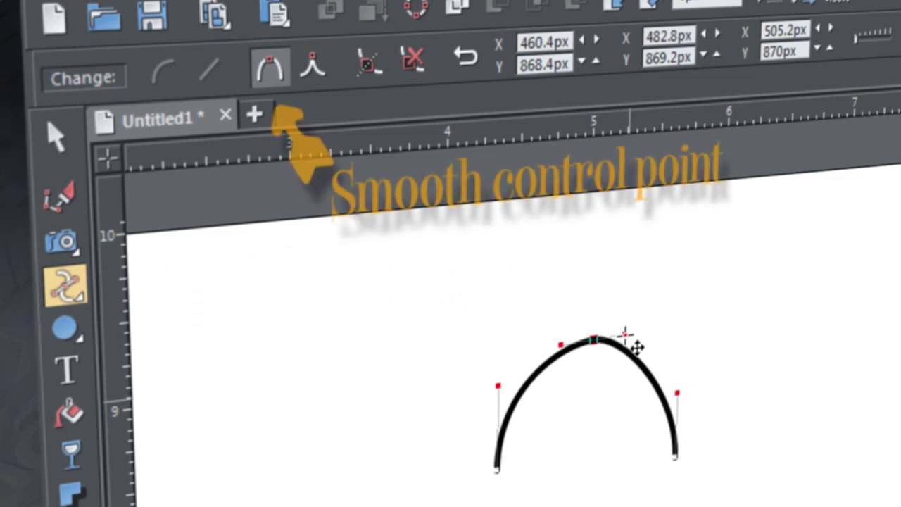
drag(625, 335, 632, 383)
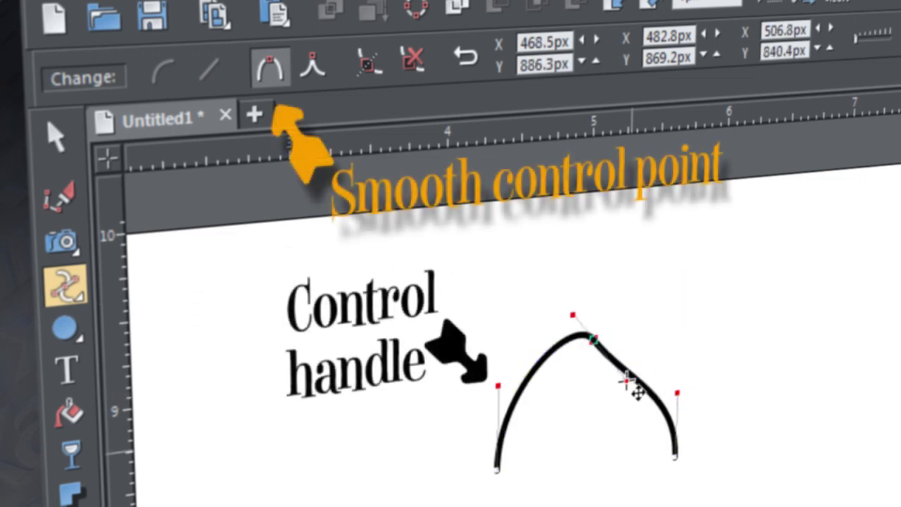
drag(571, 321, 499, 341)
drag(407, 341, 520, 343)
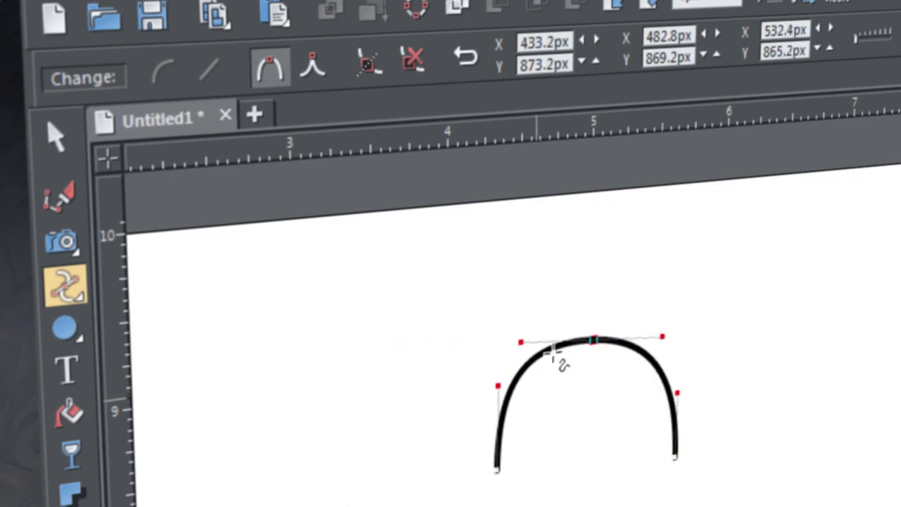
double_click(595, 341)
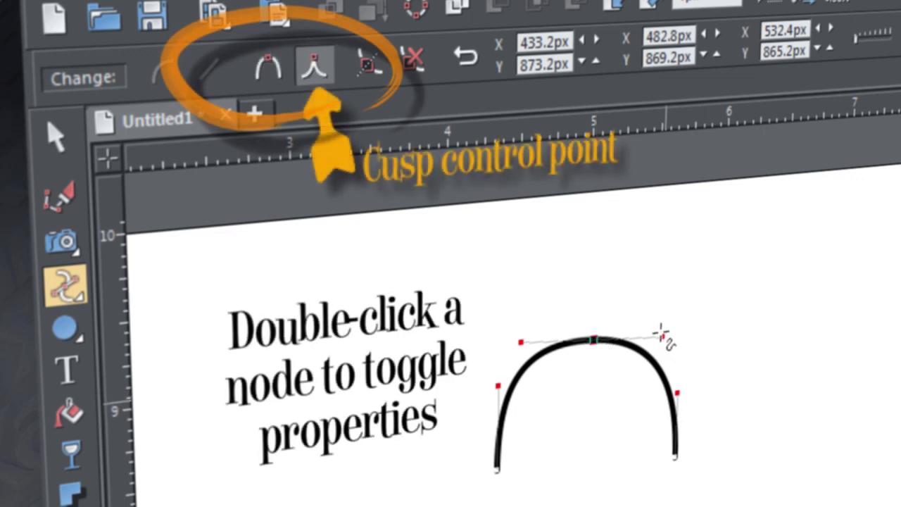
drag(662, 335, 646, 251)
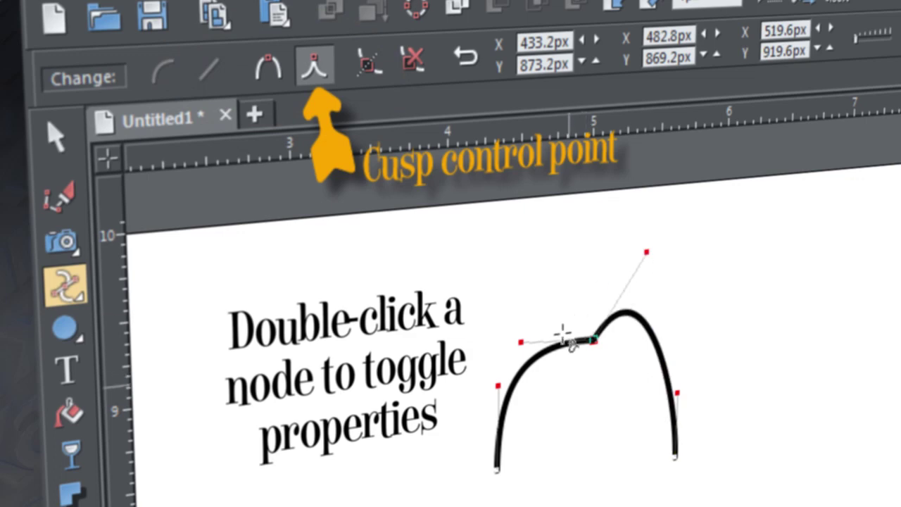
drag(520, 342, 550, 234)
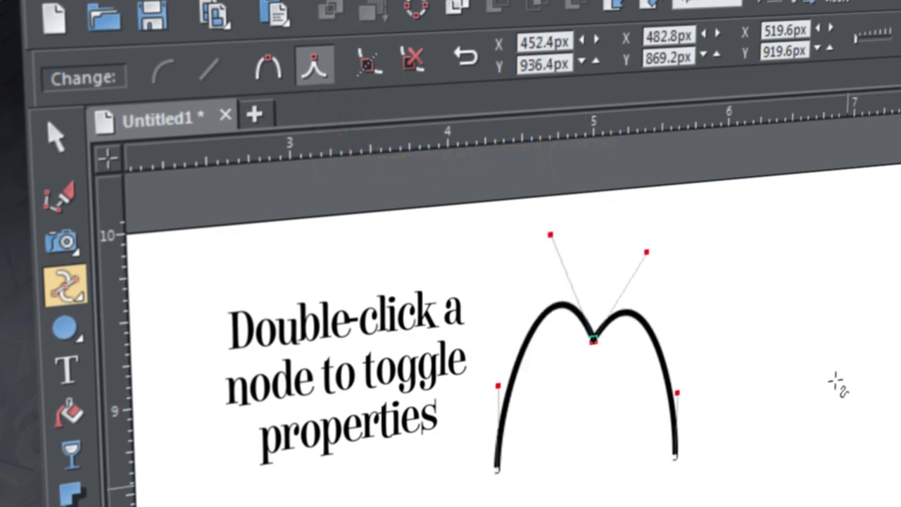
double_click(594, 337)
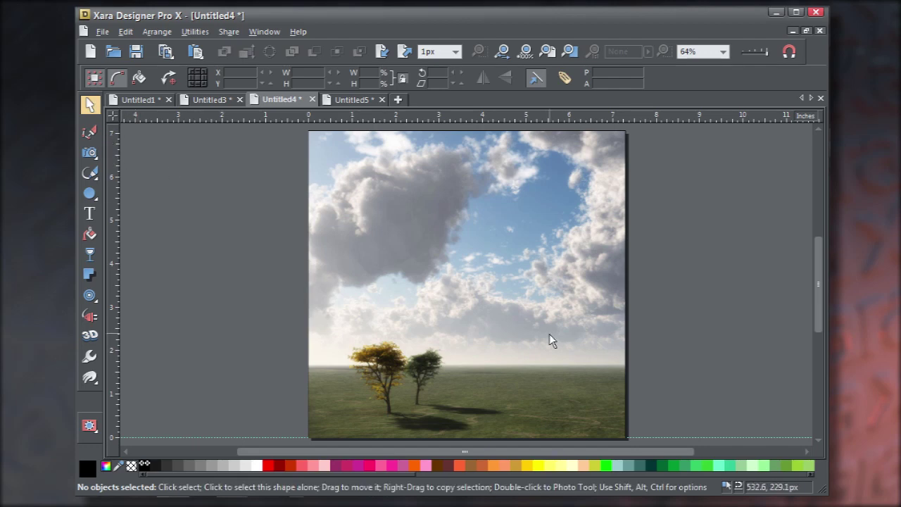
Step: Draw a closed black pen outline of a balloon with a small knot below it
scroll(551, 339, up, 2)
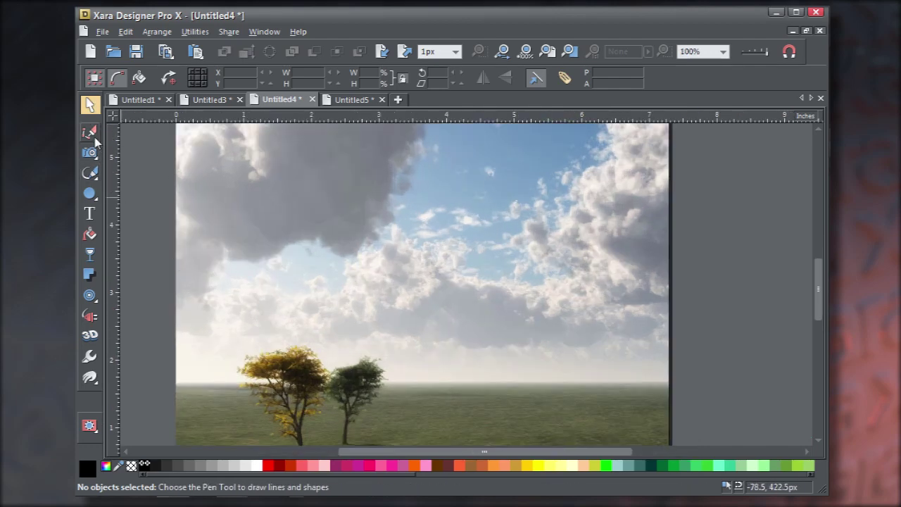
click(90, 133)
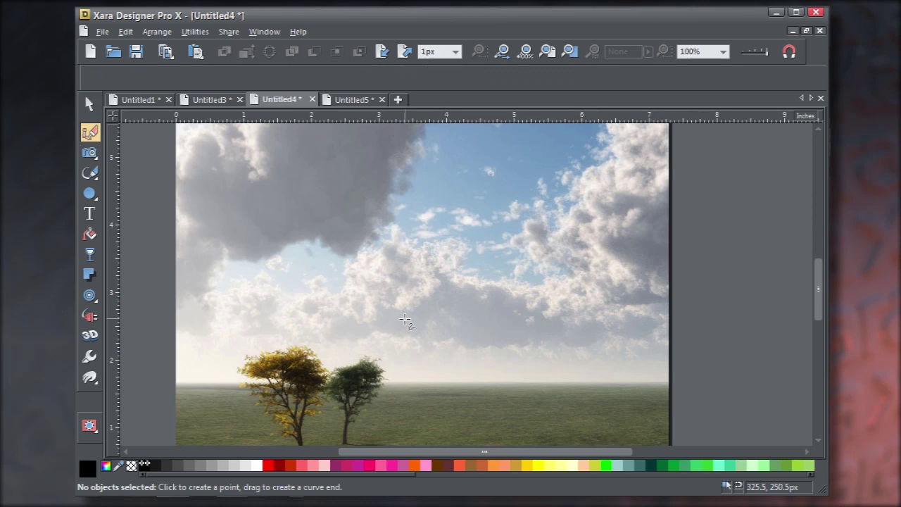
click(404, 319)
click(364, 237)
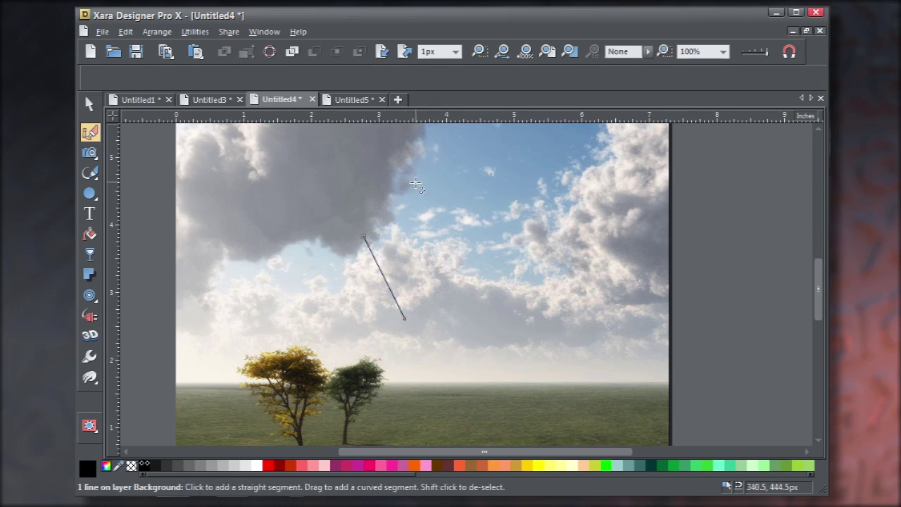
click(477, 244)
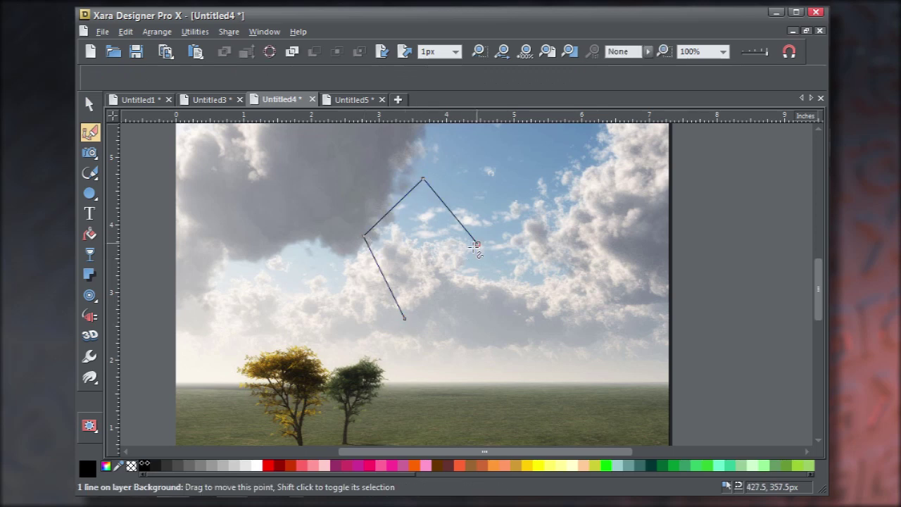
drag(421, 319, 433, 331)
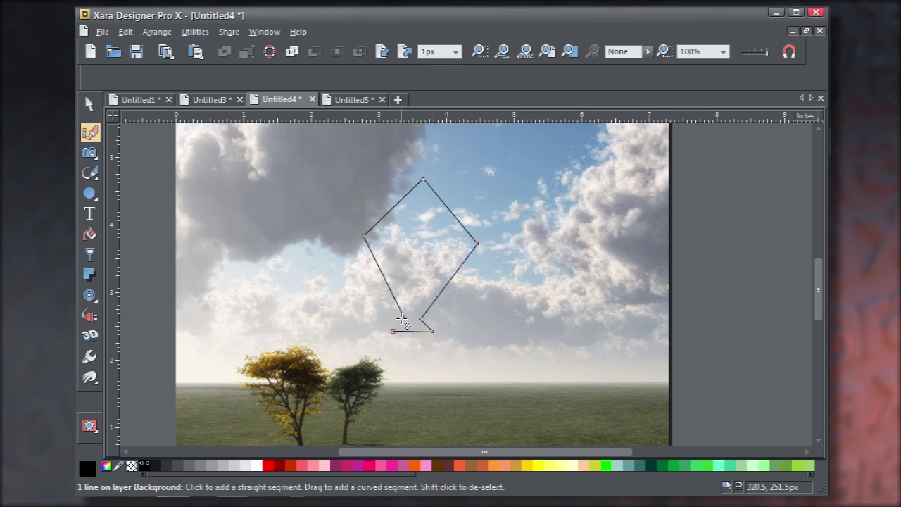
click(407, 321)
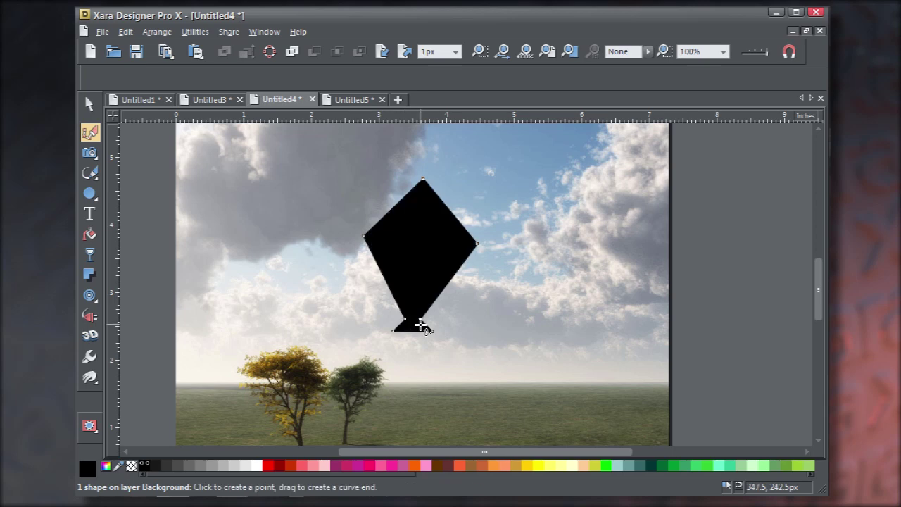
Step: With the Shape Editor, convert all of the kite's points to curves and bulge both sides outward
click(90, 173)
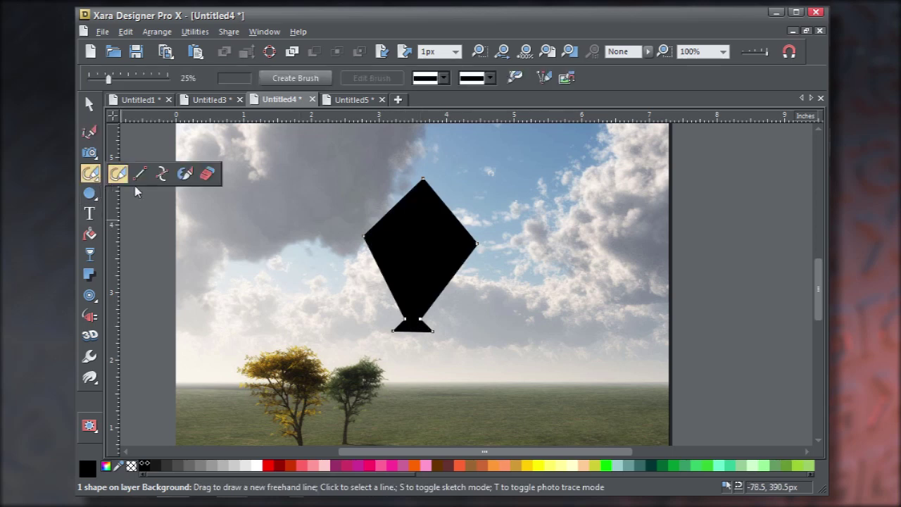
click(162, 173)
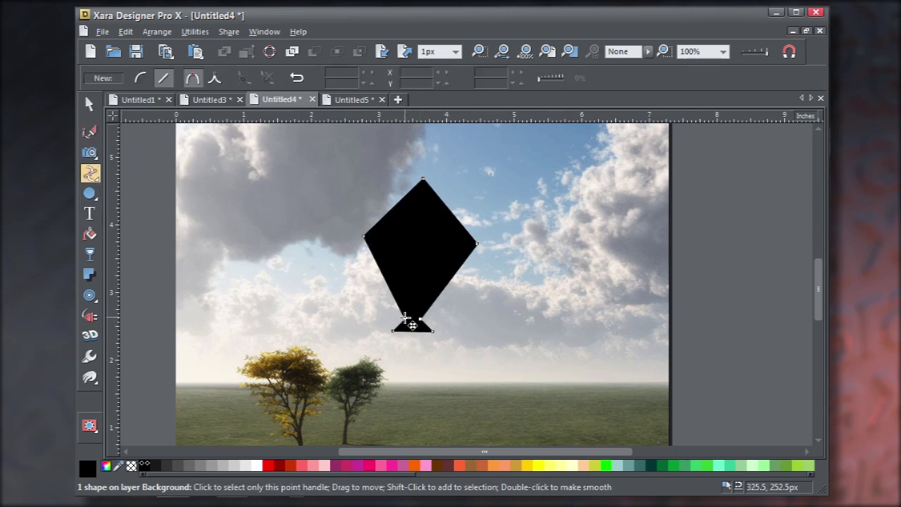
drag(405, 317, 428, 322)
drag(338, 145, 514, 314)
click(143, 79)
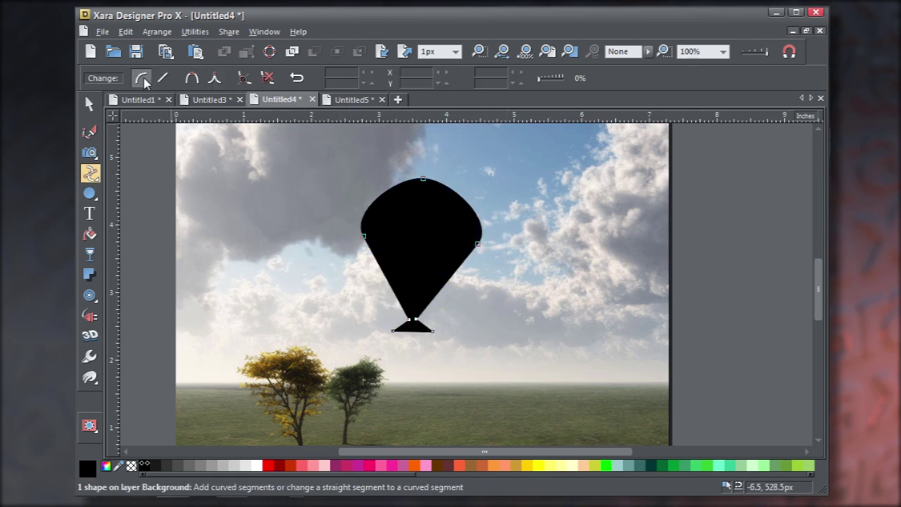
drag(456, 280, 458, 281)
drag(391, 288, 394, 291)
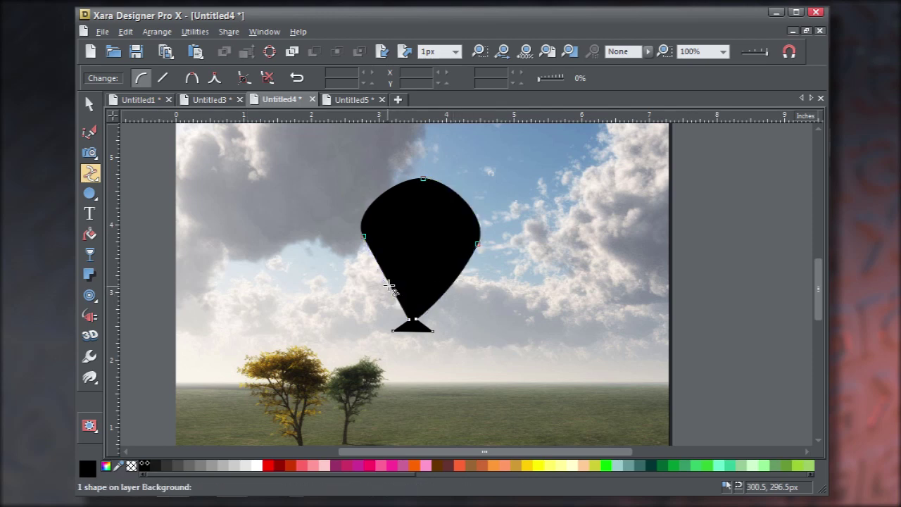
Step: Fill the balloon yellow with no outline and drag an inward contour
click(529, 466)
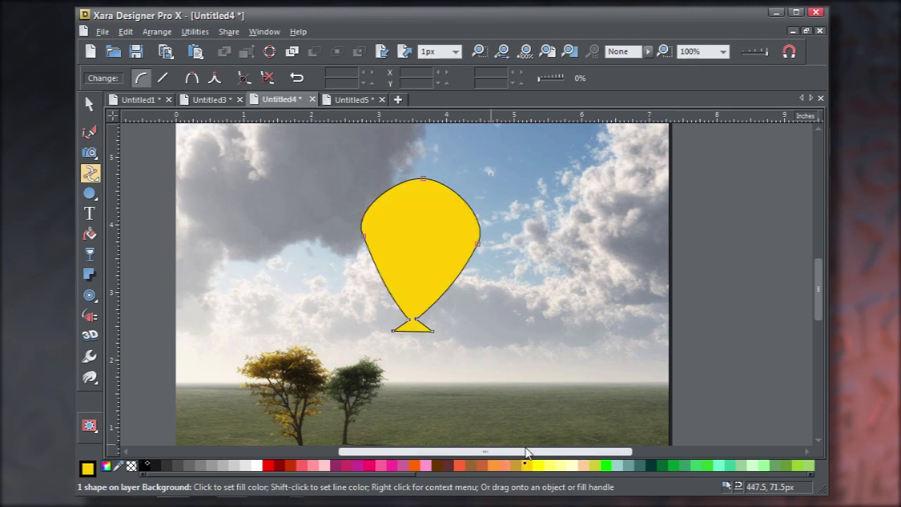
shift+click(131, 467)
click(89, 295)
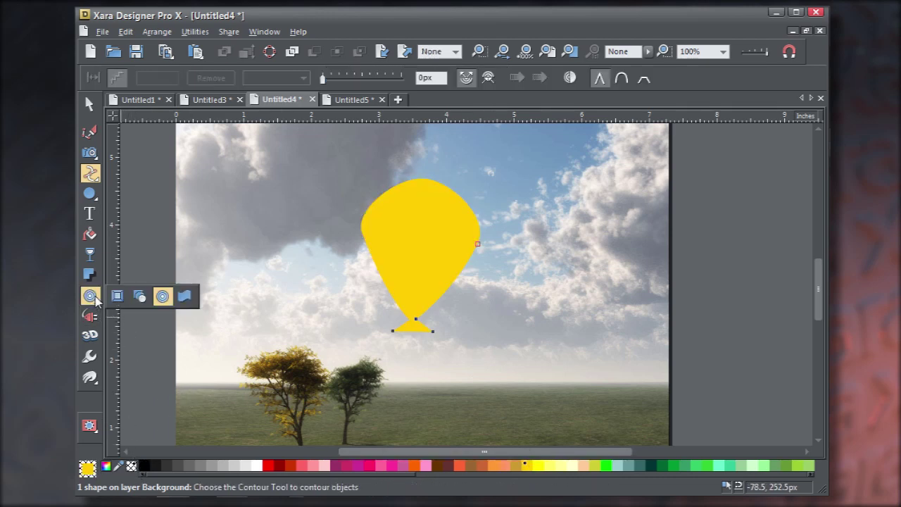
drag(487, 174, 465, 211)
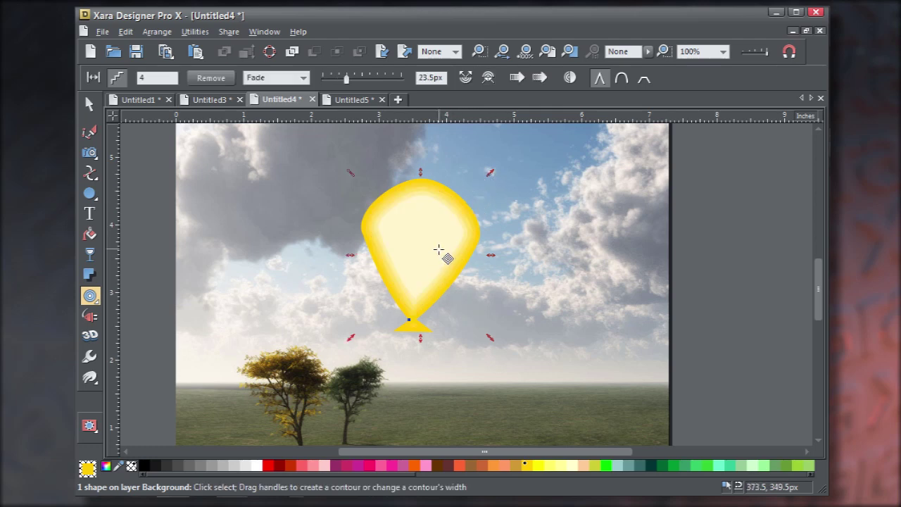
Step: Make the contour's centre brown with 12 steps, then deselect the balloon
click(468, 466)
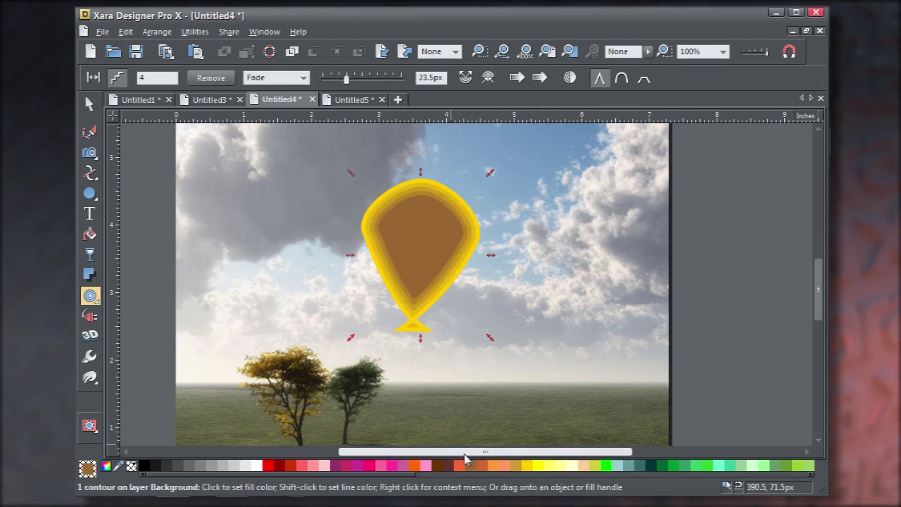
click(160, 77)
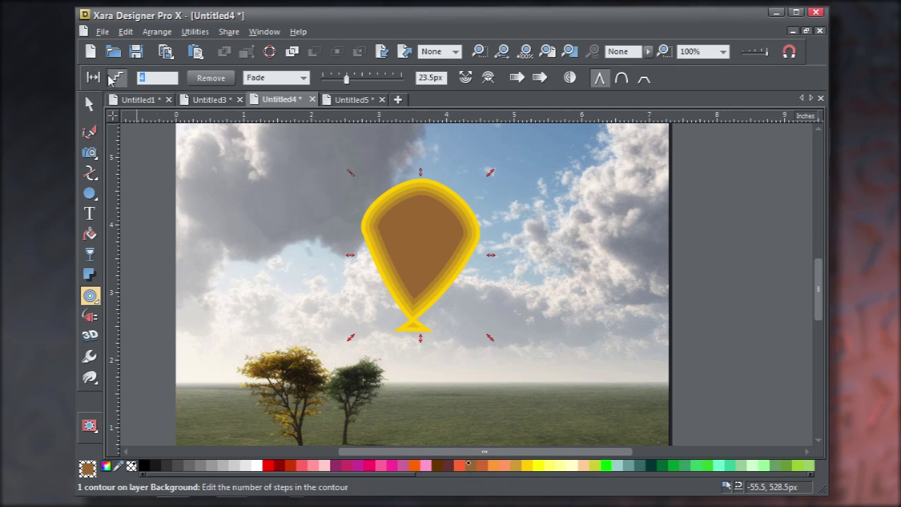
text(12)
key(Return)
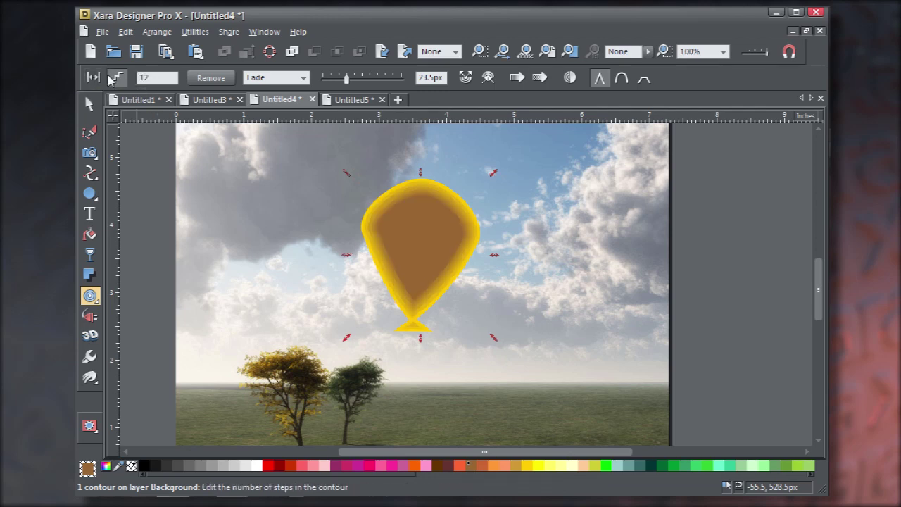
click(89, 105)
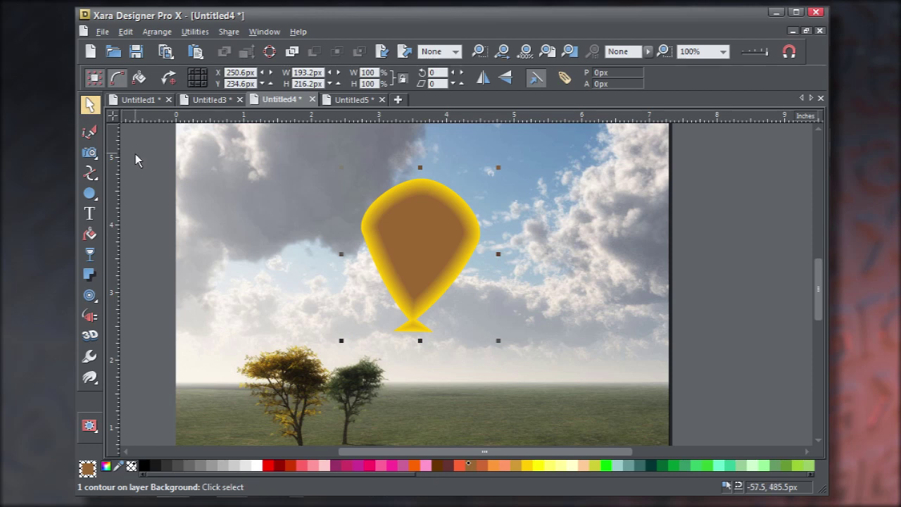
click(135, 176)
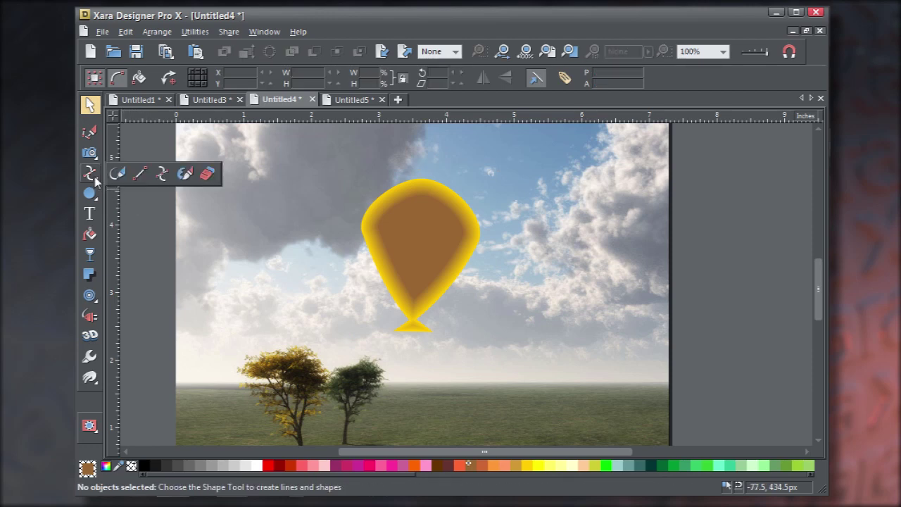
Step: Draw a freehand string from the balloon's knot down to the trees and colour it grey
click(118, 175)
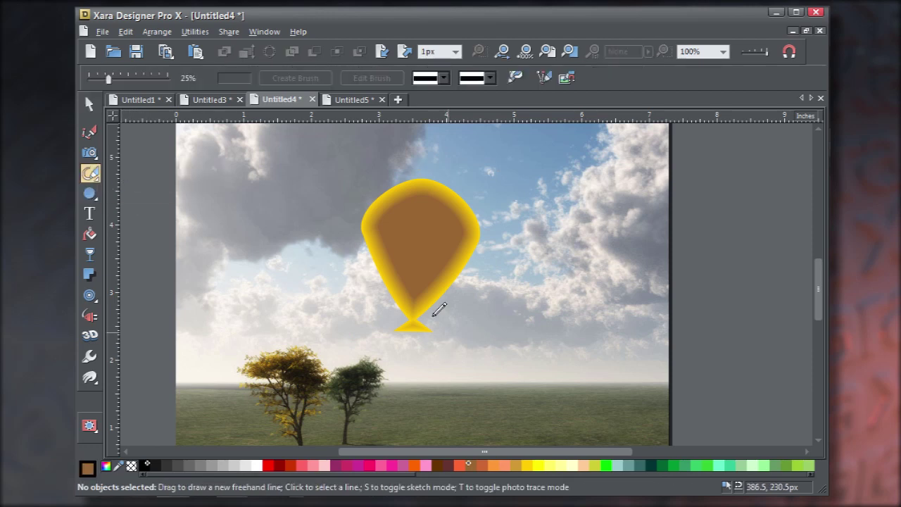
drag(425, 318, 408, 314)
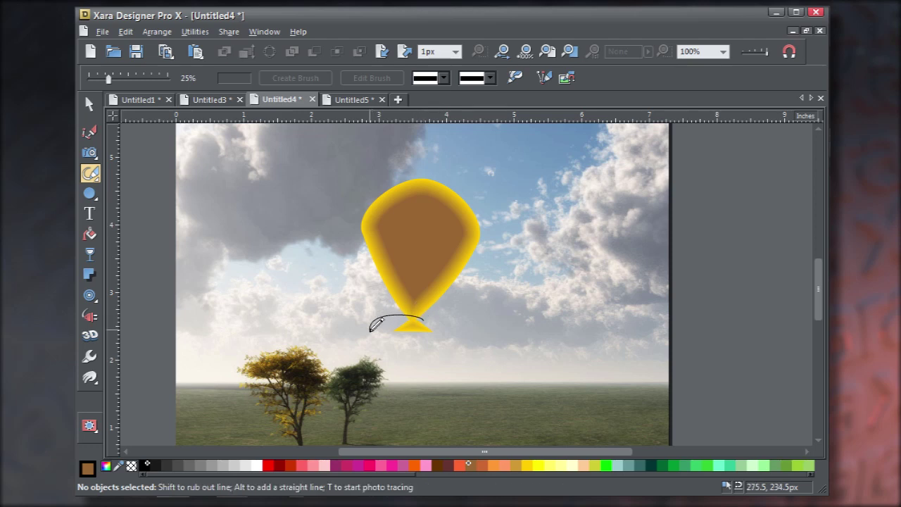
drag(254, 392, 251, 392)
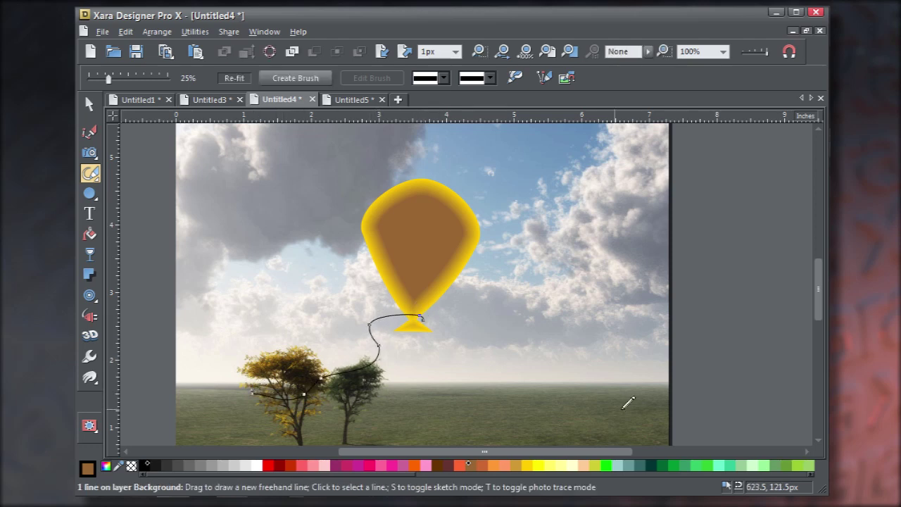
shift+click(199, 470)
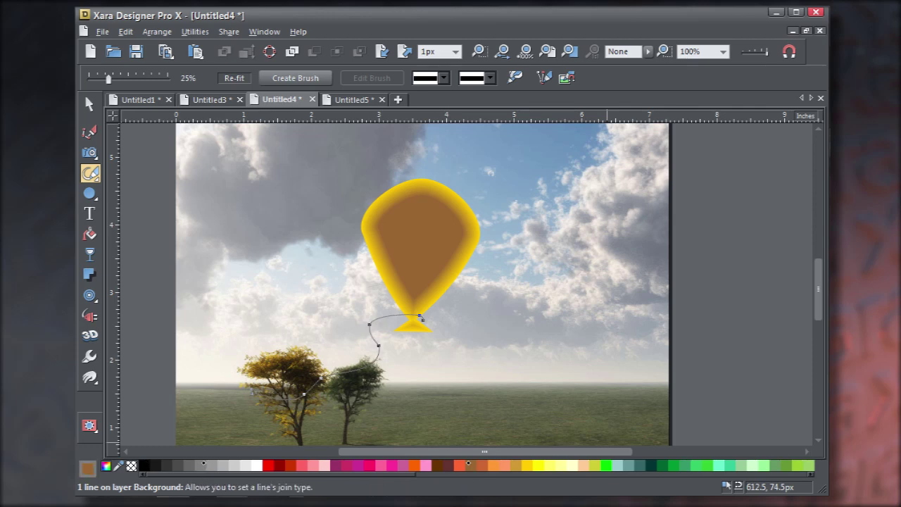
Step: Apply the Propeller stroke shape from the Line gallery to the grey string and set its width to 4px
key(F12)
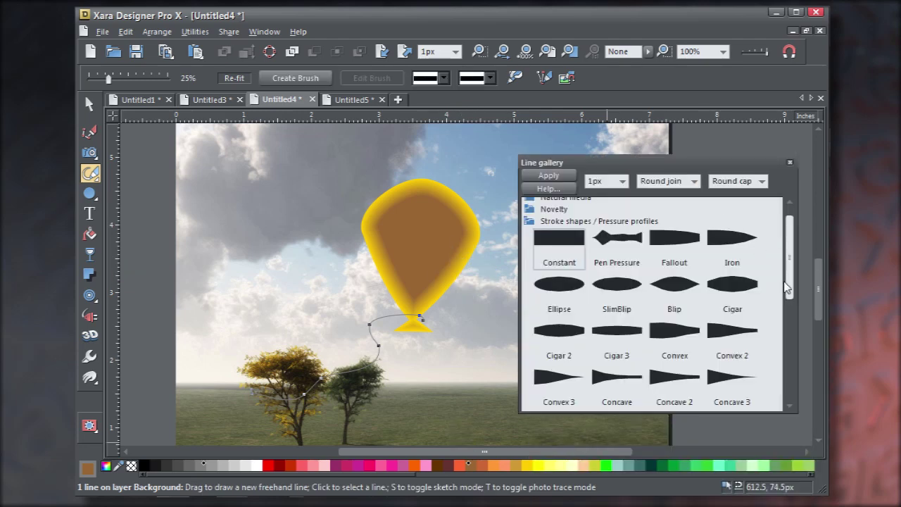
drag(791, 266, 791, 352)
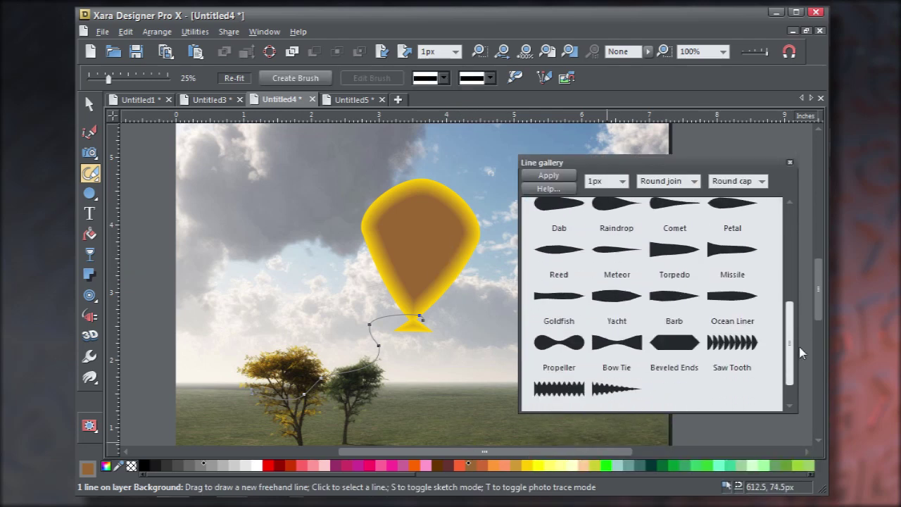
click(569, 357)
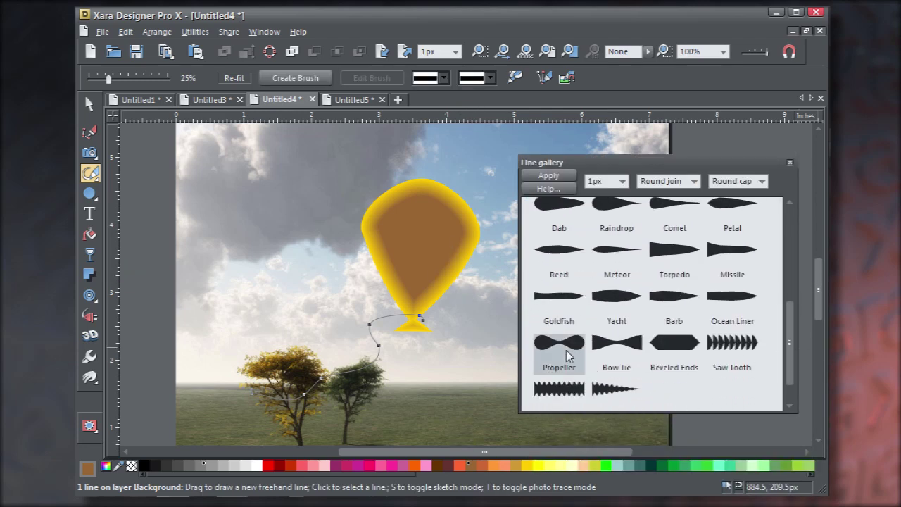
click(455, 52)
click(435, 111)
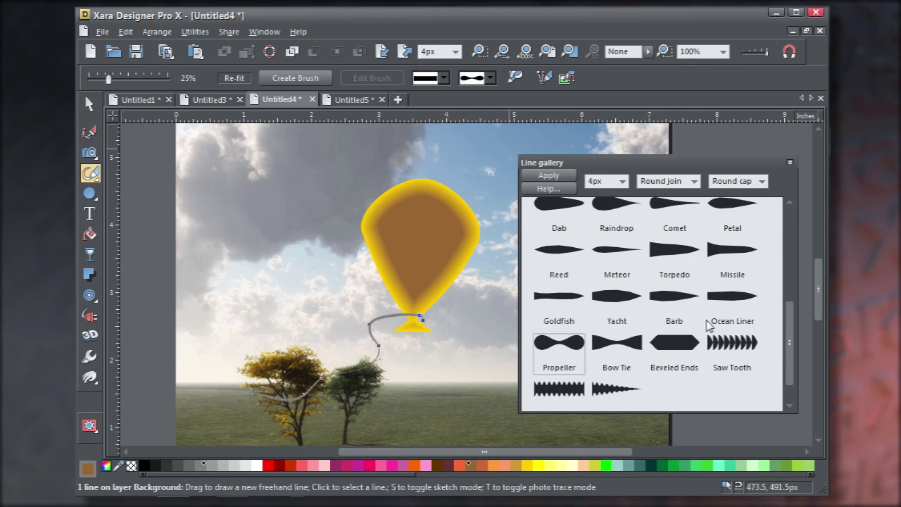
scroll(463, 401, up, 1)
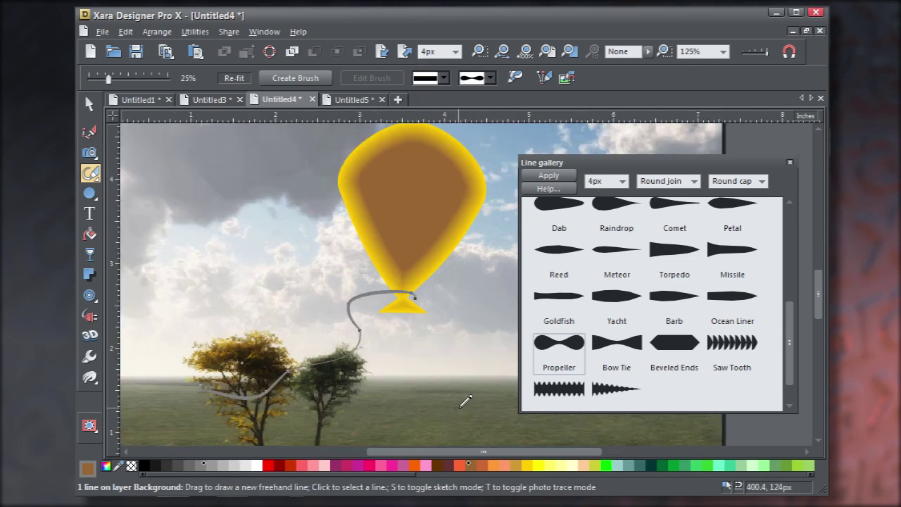
scroll(465, 401, up, 1)
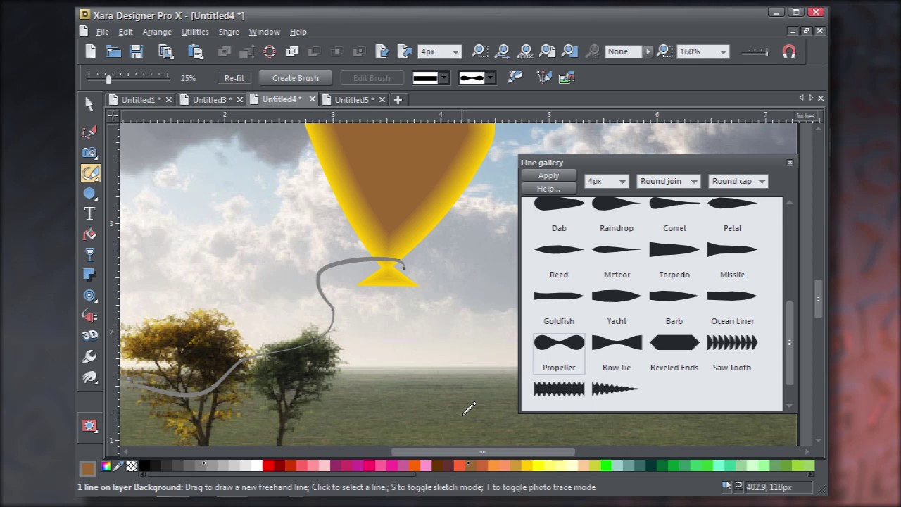
click(790, 162)
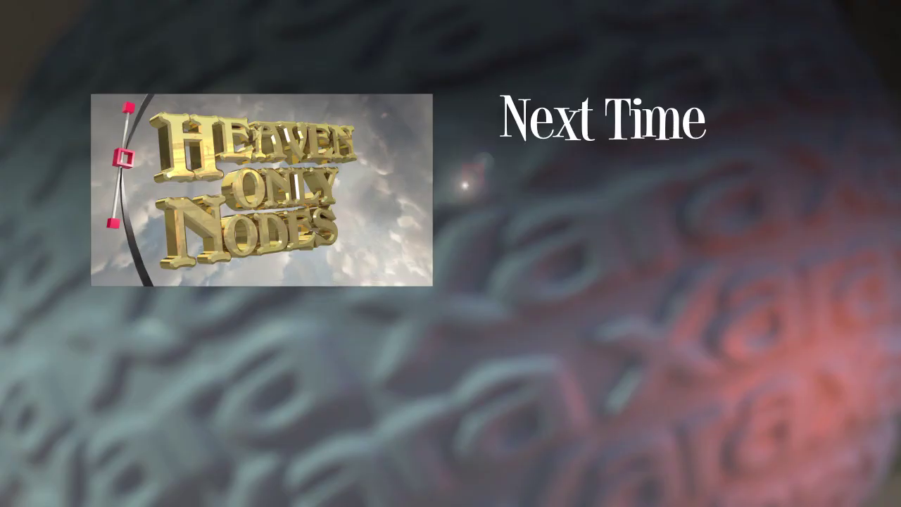